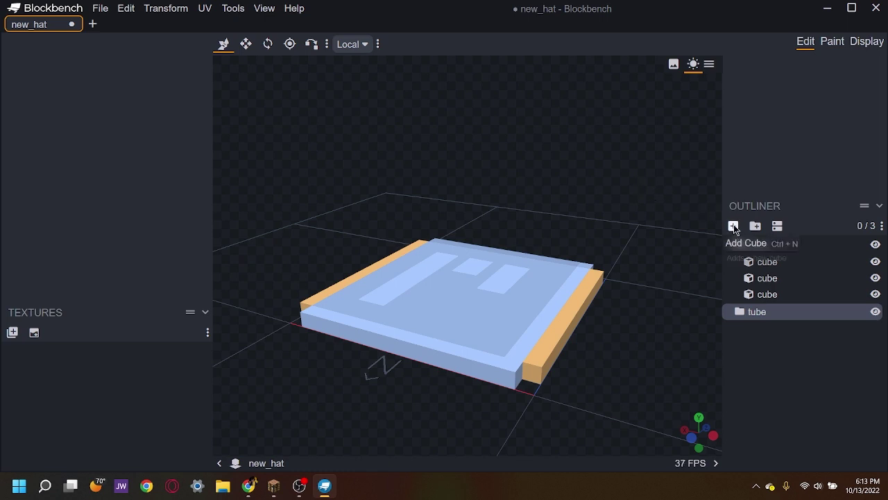
- Add a 1×1×1 cube to the tube group and move it to position 2, 1, 2 near the base's corner
left_click_drag(671, 217, 668, 188)
scroll(668, 188, "down", 2)
left_click_drag(518, 261, 519, 240)
left_click_drag(615, 206, 644, 207)
left_click_drag(552, 283, 531, 282)
left_click_drag(644, 216, 429, 283)
scroll(524, 363, "up", 4)
right_click_drag(527, 362, 569, 345)
scroll(568, 345, "up", 5)
left_click_drag(428, 284, 469, 279)
left_click_drag(420, 361, 387, 376)
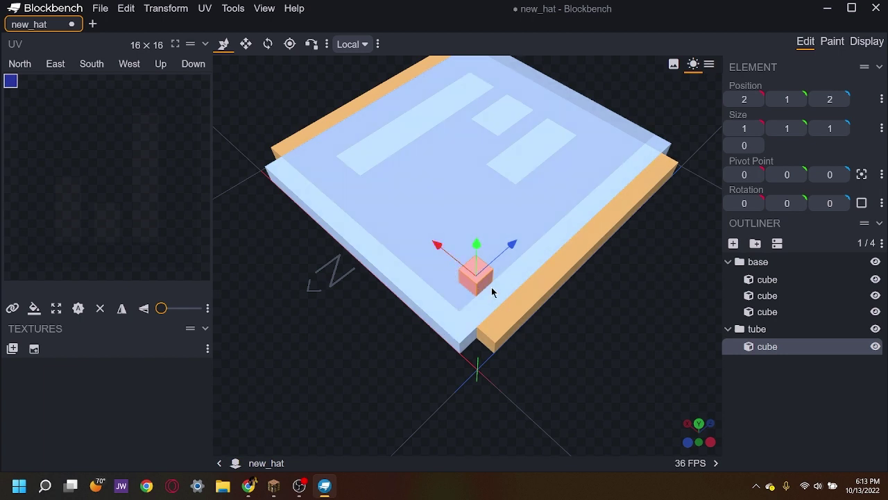
- Duplicate the small tube cube and offset the two cubes to positions 3, 1, 2 and 2, 1, 3
left_click_drag(462, 269, 519, 252)
key("ctrl+d")
left_click_drag(587, 353, 511, 338)
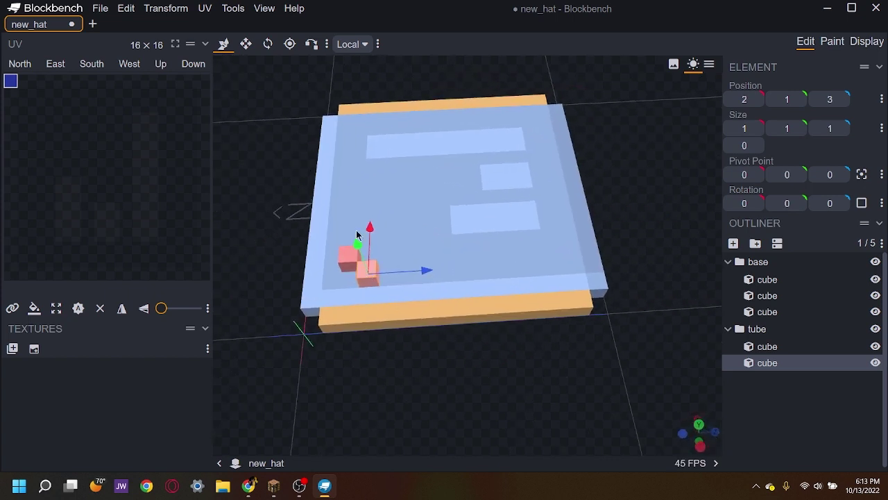
- Resize the cube at position 2, 1, 3 to a length of 10 along the Z axis
left_click(245, 44)
left_click_drag(426, 272, 592, 265)
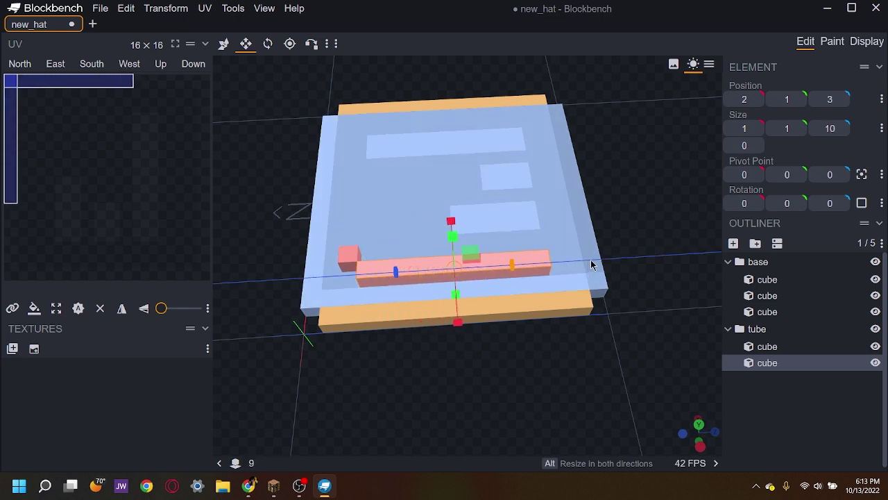
scroll(611, 264, "up", 5)
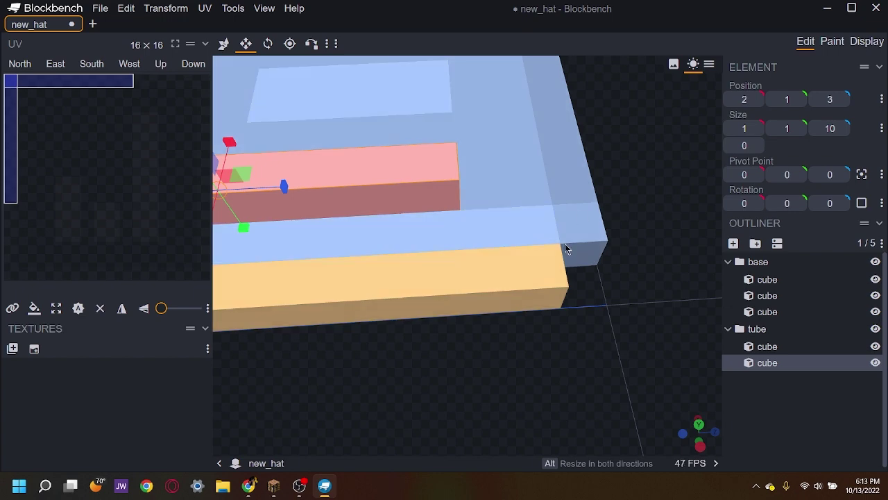
left_click_drag(644, 173, 510, 256)
- Resize the cube at position 3, 1, 2 to a length of 10 along the X axis
left_click(512, 229)
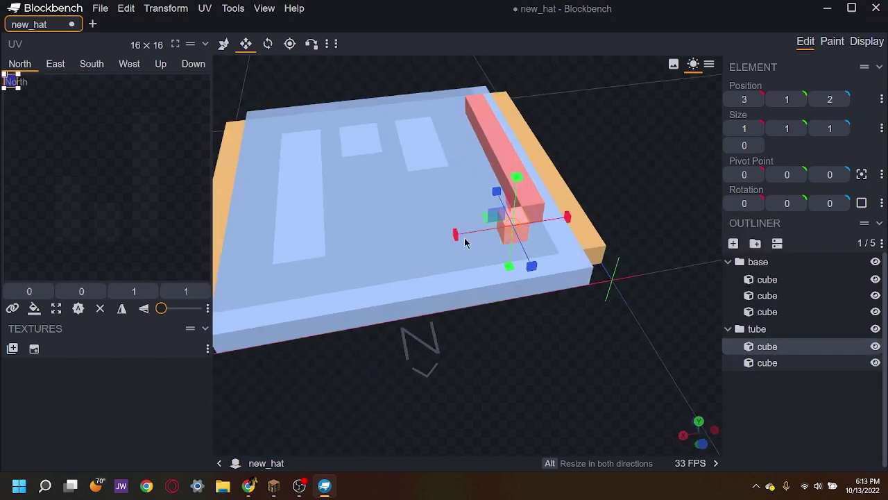
left_click_drag(456, 234, 469, 282)
left_click_drag(530, 245, 431, 274)
left_click_drag(530, 374, 591, 242)
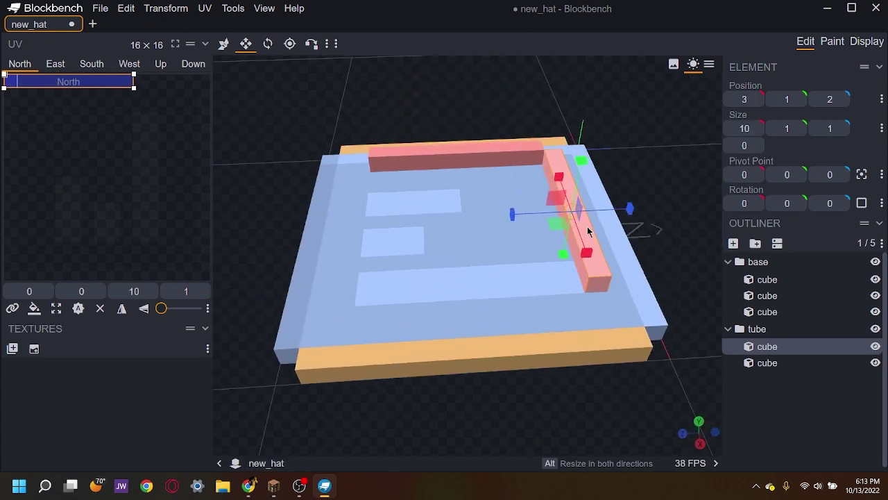
- Duplicate the X-direction bar and move the copy to Z position 13 on the opposite side of the base
key("ctrl+d")
key("v")
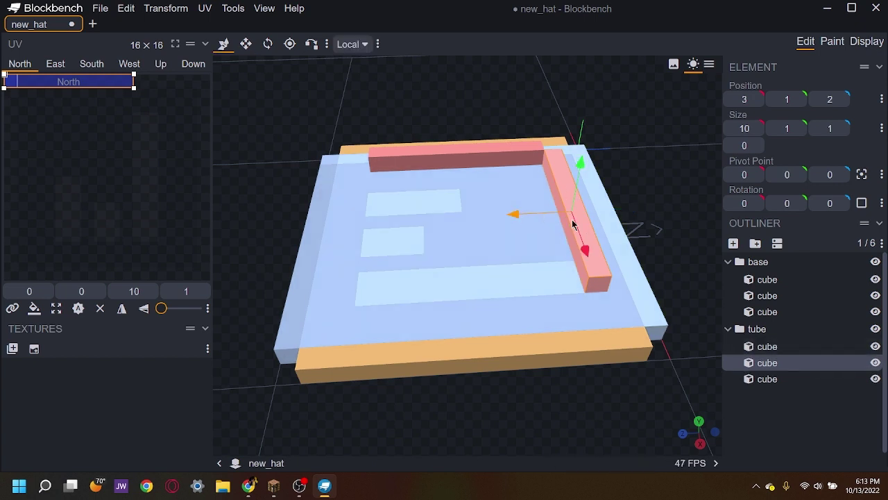
left_click_drag(539, 214, 278, 223)
- Duplicate the Z-direction bar and move the copy to X position 13, closing the square outline
left_click(430, 155)
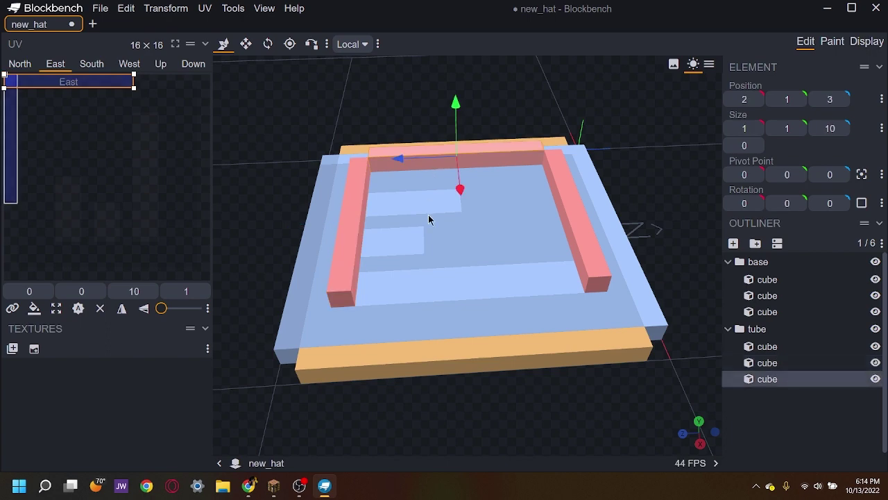
left_click_drag(369, 81, 433, 93)
key("ctrl+d")
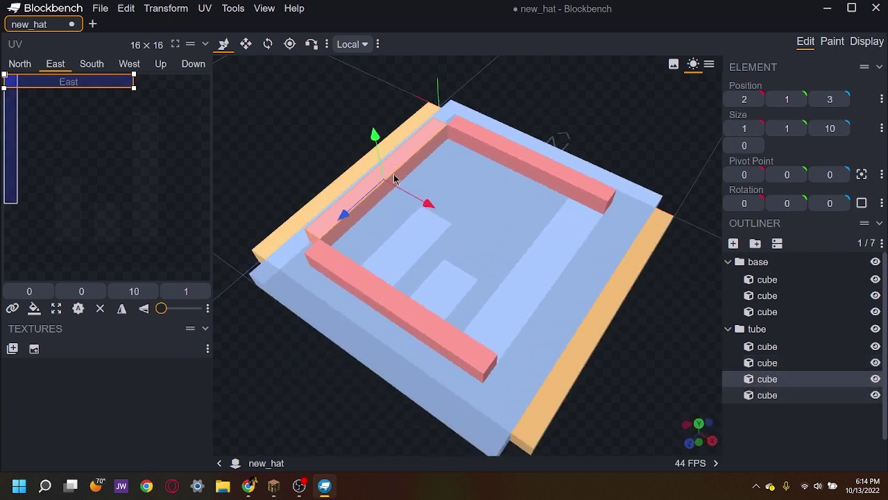
left_click_drag(416, 200, 524, 85)
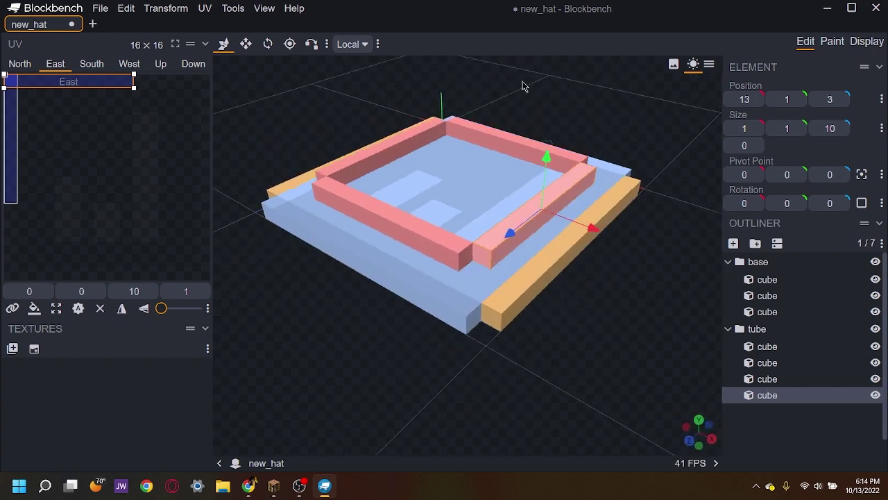
scroll(666, 220, "down", 3)
left_click_drag(624, 189, 617, 185)
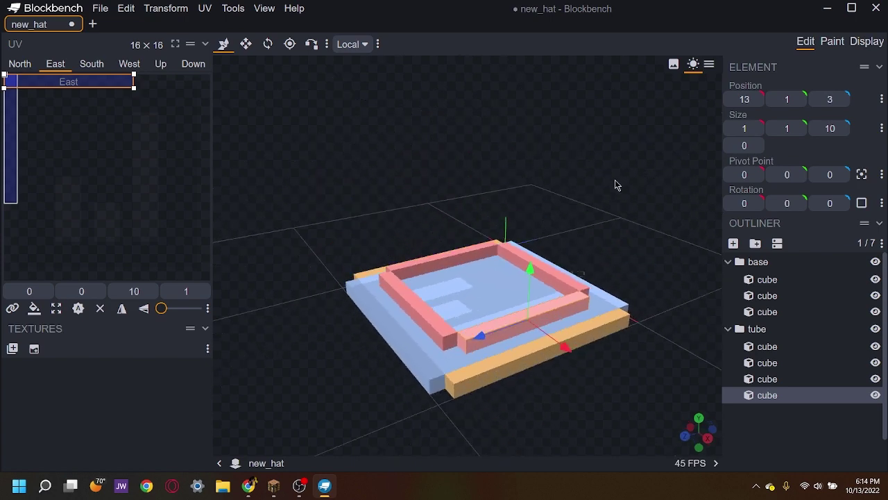
- Select all four tube bars together and stretch them upward to a height of 31
right_click_drag(616, 185, 604, 177)
left_click(471, 248, "shift")
left_click(507, 252, "shift")
left_click(387, 286, "shift")
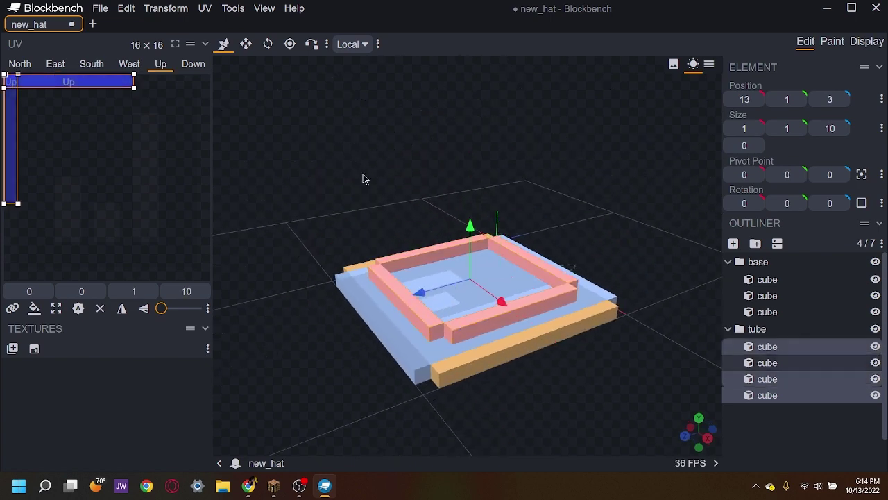
left_click(246, 44)
left_click_drag(472, 234, 512, 86)
right_click_drag(670, 227, 671, 291)
scroll(671, 292, "down", 1)
left_click_drag(471, 185, 472, 0)
scroll(585, 196, "down", 3)
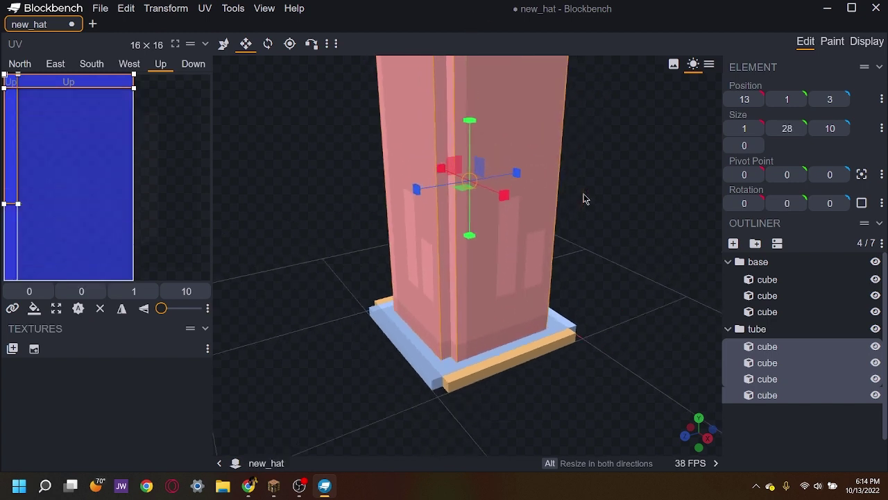
left_click_drag(469, 154, 468, 43)
left_click_drag(594, 185, 525, 157)
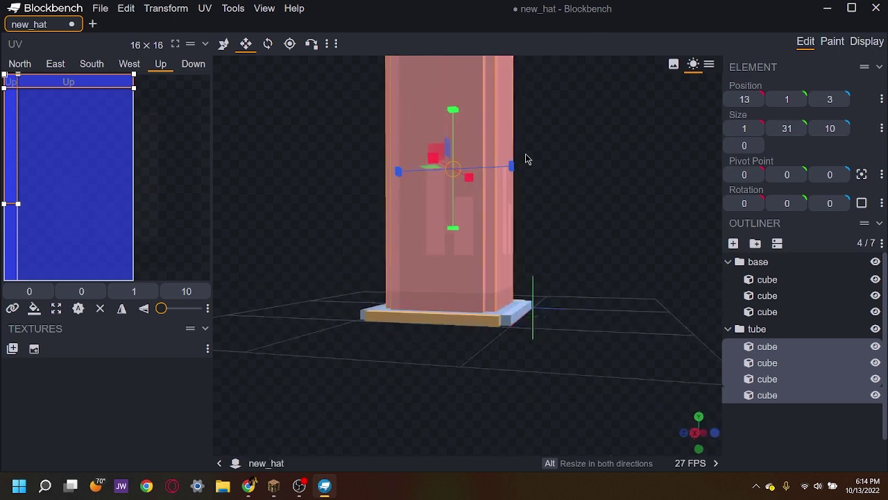
- Reduce the height of the four selected tube walls to 9
scroll(571, 303, "down", 4)
mouse_move(541, 281)
left_mouse_down()
mouse_move(510, 298)
mouse_move(531, 291)
left_mouse_up()
left_click_drag(462, 228, 497, 391)
right_click_drag(604, 367, 630, 301)
scroll(606, 296, "up", 3)
scroll(607, 270, "down", 3)
scroll(606, 270, "up", 3)
left_click_drag(494, 269, 497, 240)
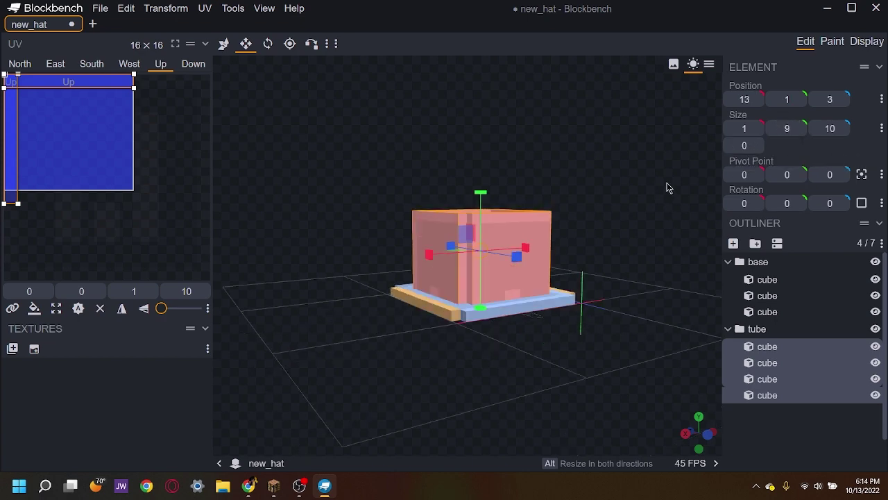
- Delete the tube wall located at Z position 13
scroll(671, 188, "up", 4)
left_click_drag(630, 256, 453, 270)
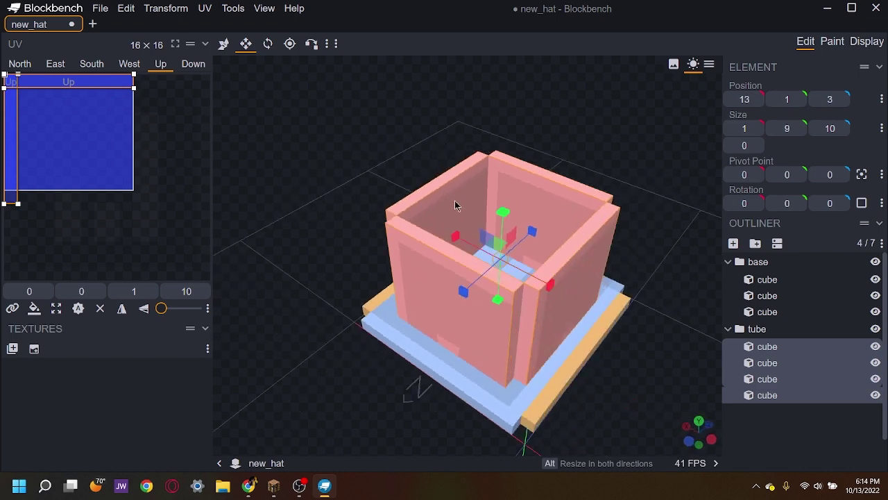
left_click_drag(614, 131, 549, 139)
left_click(780, 425)
left_click_drag(605, 249, 557, 291)
left_click(557, 291)
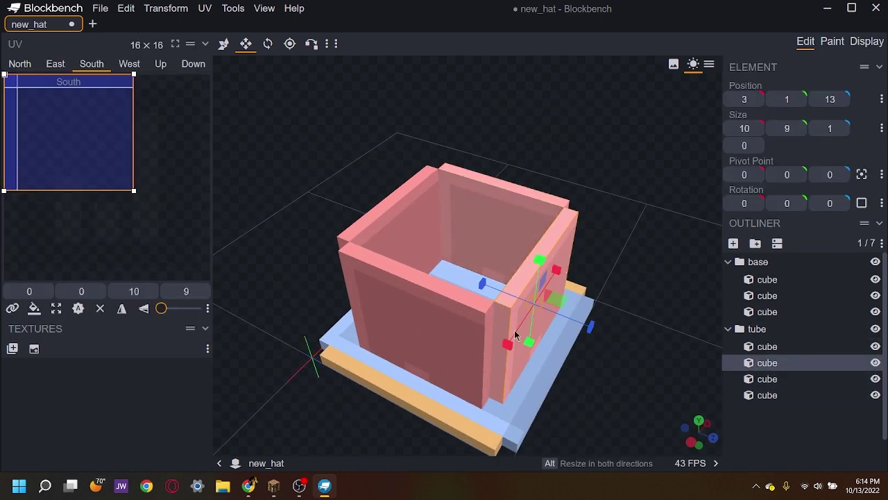
key("Delete")
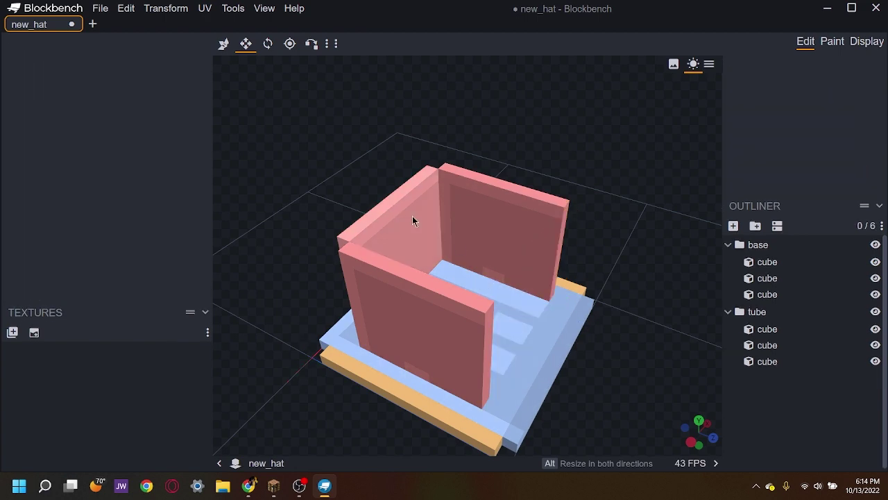
- Extend the remaining wall at Z position 2 to a depth of 12 so it fills the tube
left_click(414, 220)
left_click_drag(507, 300, 653, 325)
left_click_drag(621, 184, 615, 235)
left_click(667, 401)
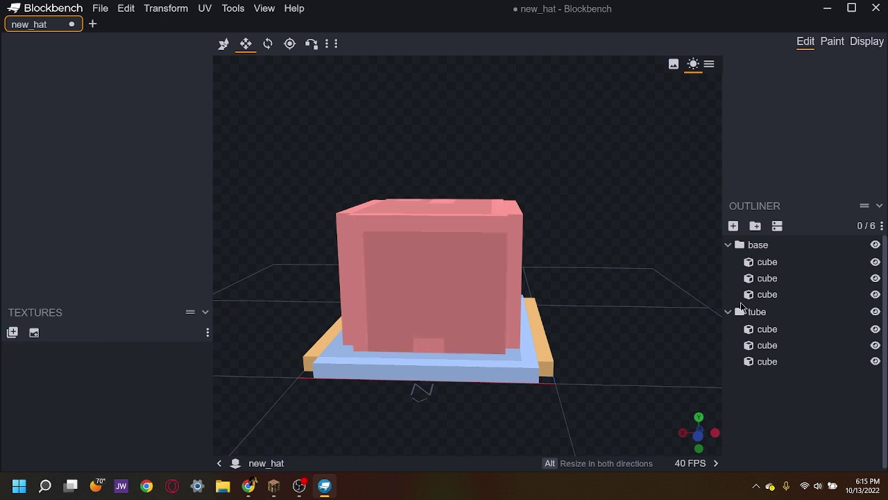
- Select every cube and create a texture template named "hat" with 16x pixel density and rearranged UVs
key("ctrl+a")
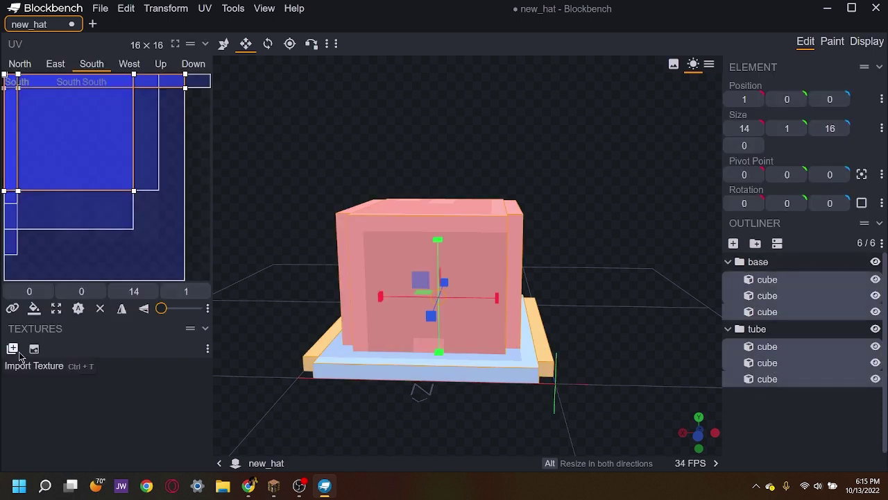
left_click(34, 349)
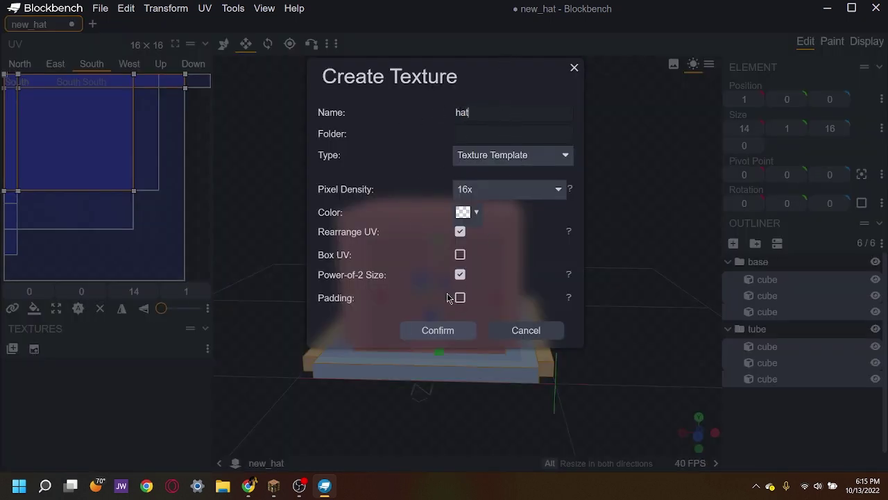
left_click(443, 332)
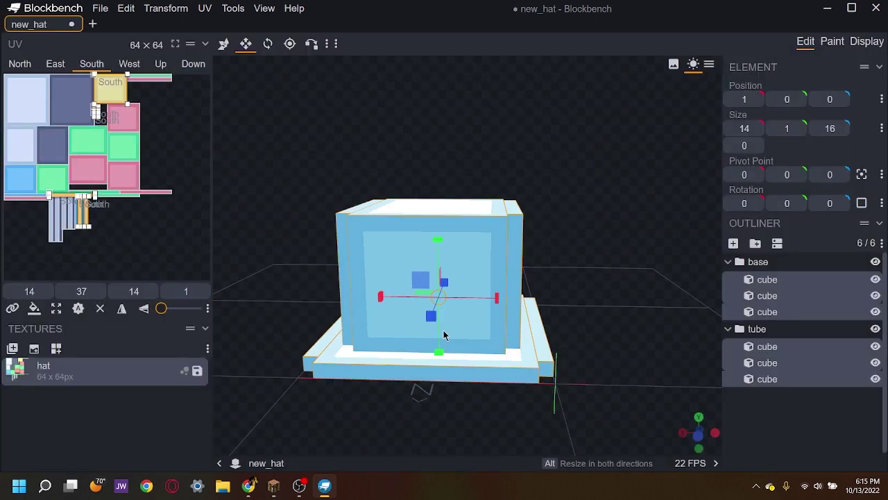
left_click(749, 391)
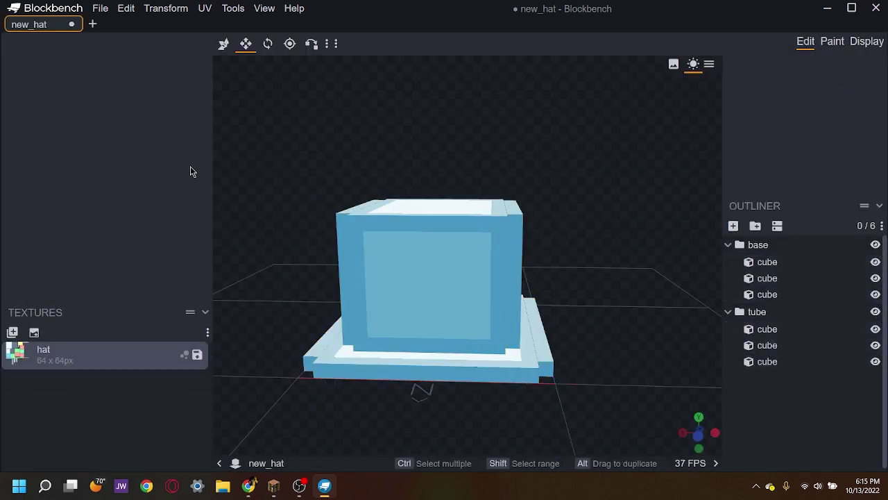
- Examine the UV layout of the large tube cube's north face in a wider UV editor
left_click(401, 257)
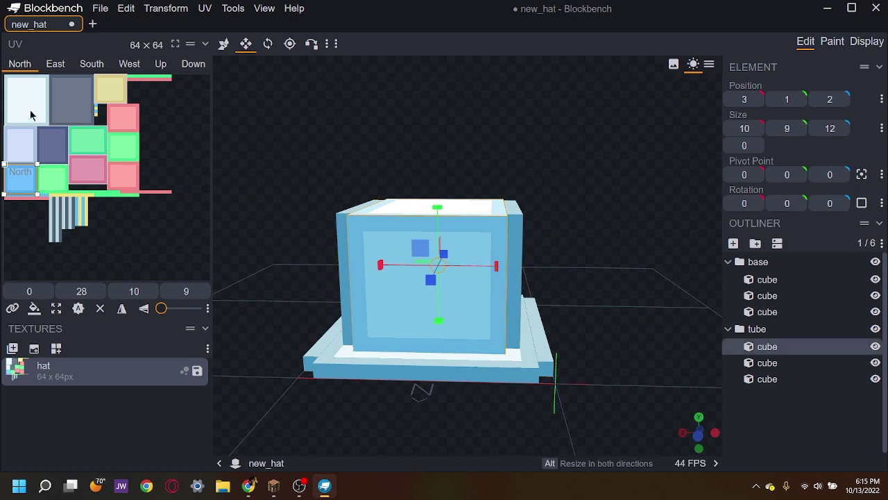
left_click_drag(212, 118, 238, 125)
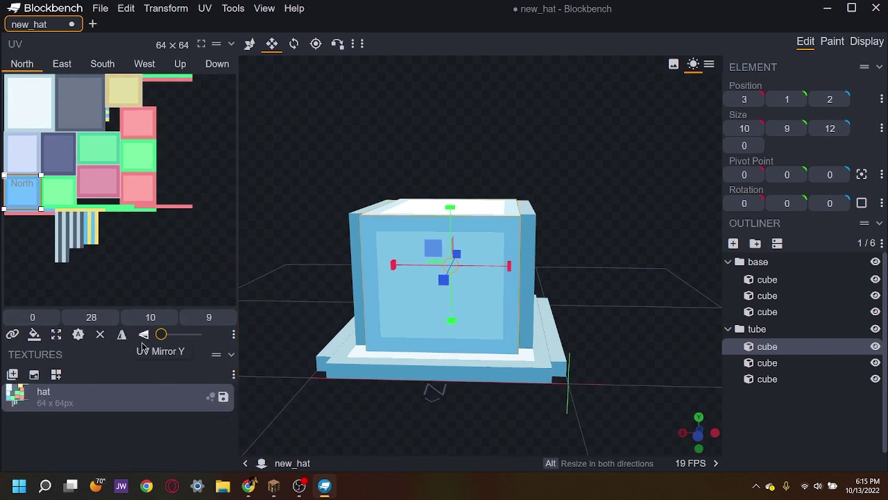
left_click(686, 343)
left_click_drag(686, 343, 631, 184)
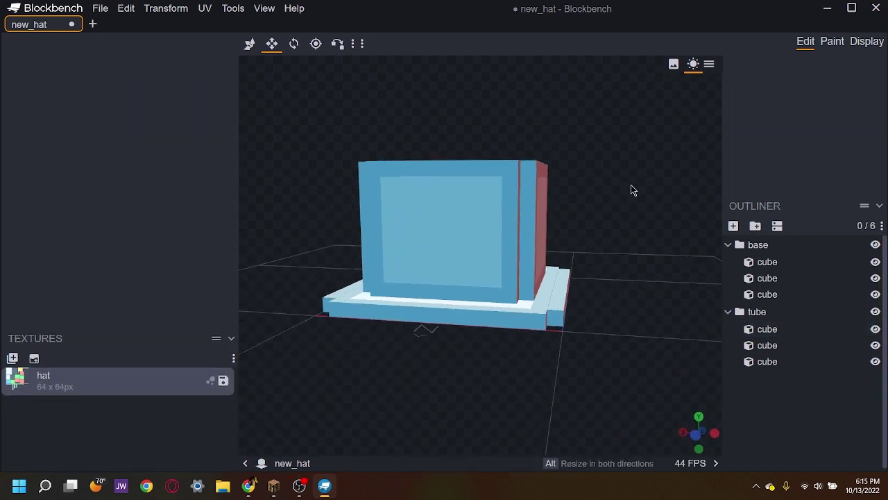
- Switch to paint mode and choose the near-black colour #151515
scroll(631, 186, "up", 4)
right_click_drag(648, 191, 662, 223)
left_click(831, 43)
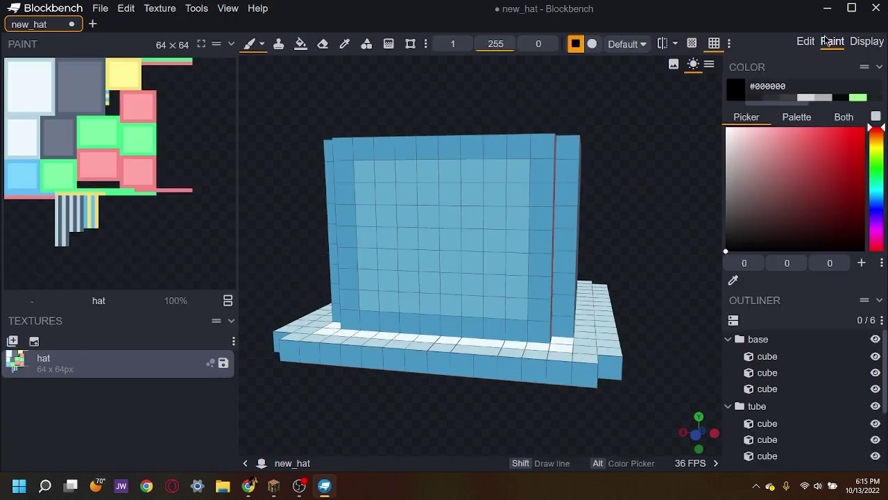
left_click_drag(704, 117, 620, 232)
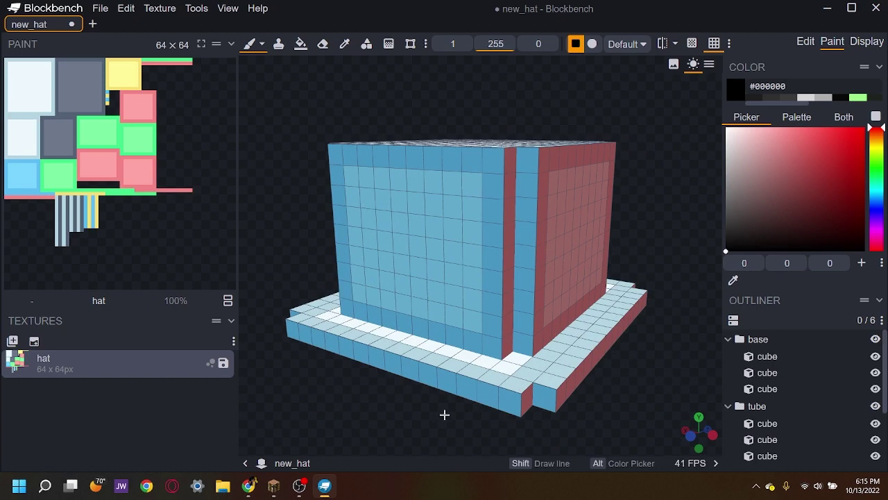
left_click(727, 238)
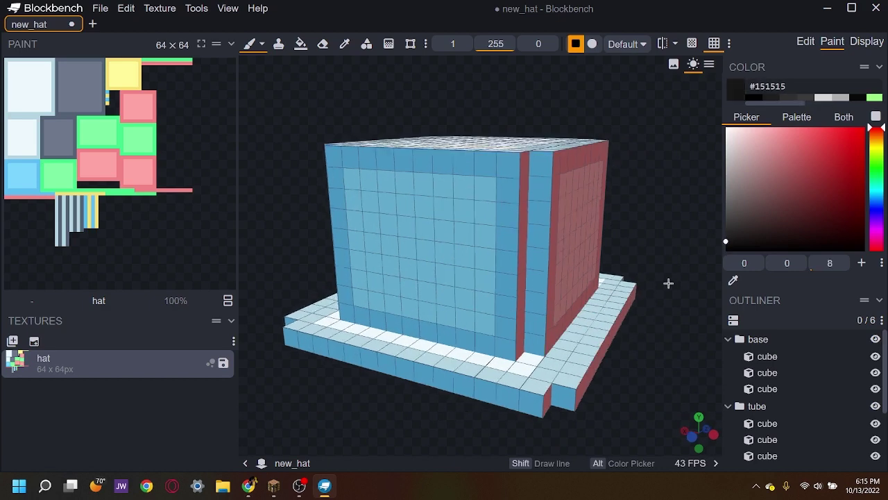
- Fill the visible faces of the tube and brim with #151515 using the Paint Bucket in Face mode
scroll(668, 283, "down", 3)
left_click(300, 44)
mouse_move(275, 75)
left_mouse_down()
mouse_move(349, 99)
mouse_move(434, 104)
left_mouse_up()
mouse_move(501, 182)
left_mouse_down()
mouse_move(478, 253)
mouse_move(372, 276)
left_mouse_up()
left_click(359, 292)
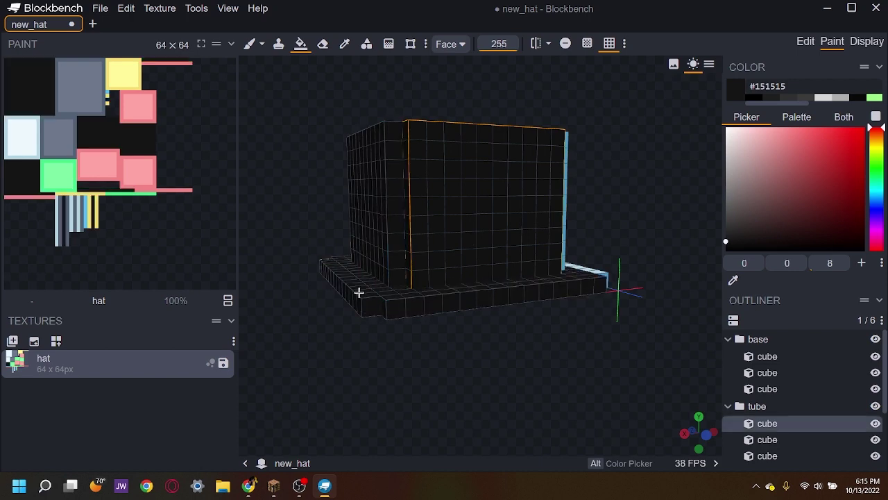
- Enlarge the texture view and cover the upper coloured regions of the texture with filled #151515 rectangles
left_click(366, 44)
left_click_drag(240, 136, 397, 148)
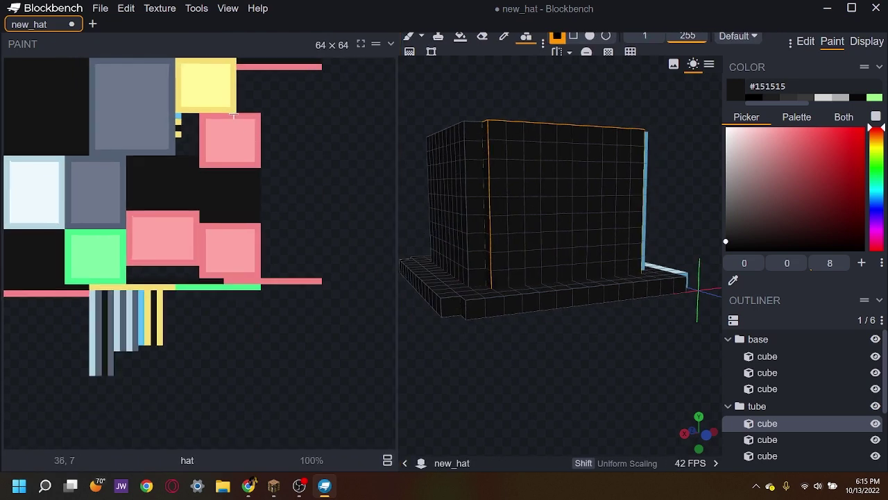
left_click_drag(217, 100, 178, 65)
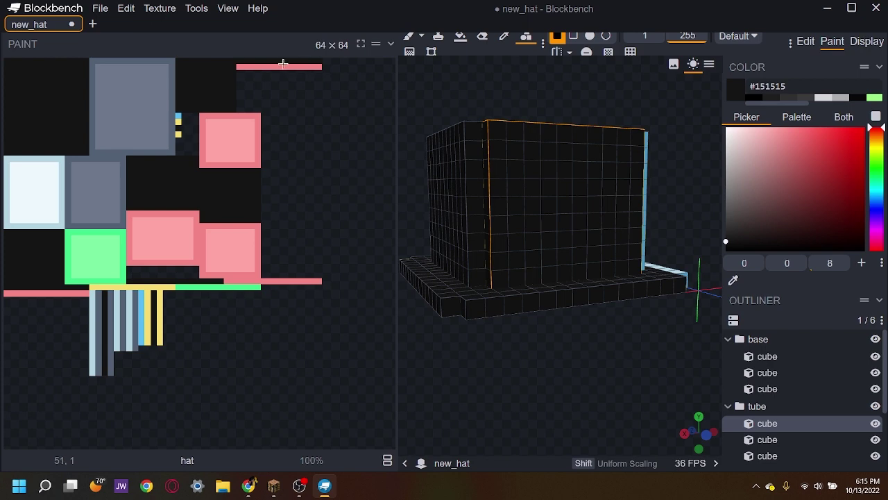
left_click_drag(283, 63, 155, 63)
mouse_move(83, 64)
left_mouse_down()
mouse_move(139, 134)
mouse_move(172, 155)
mouse_move(4, 234)
left_mouse_up()
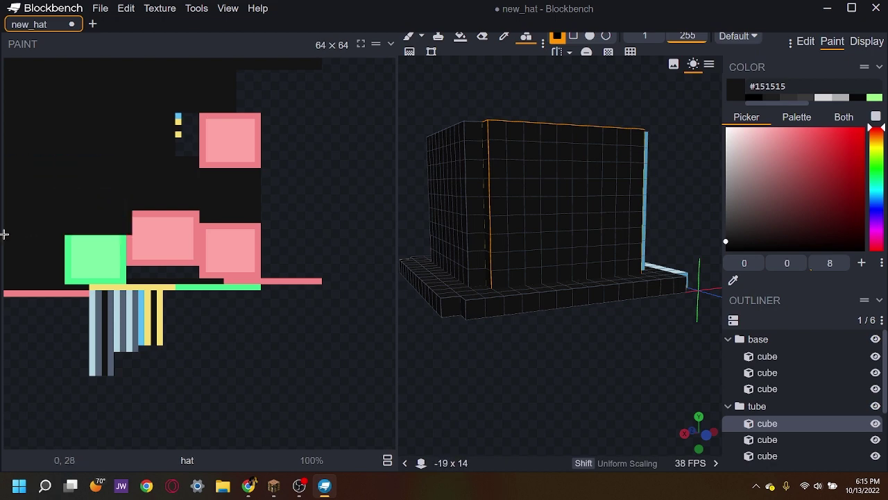
- Cover the green and pink blocks and the small coloured pixels of the texture with filled #151515 rectangles
left_click_drag(64, 281, 120, 232)
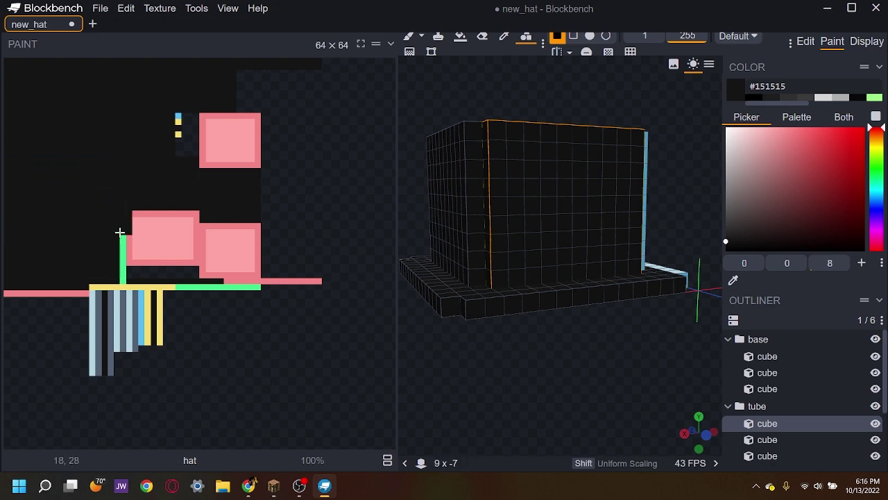
left_click_drag(128, 265, 203, 206)
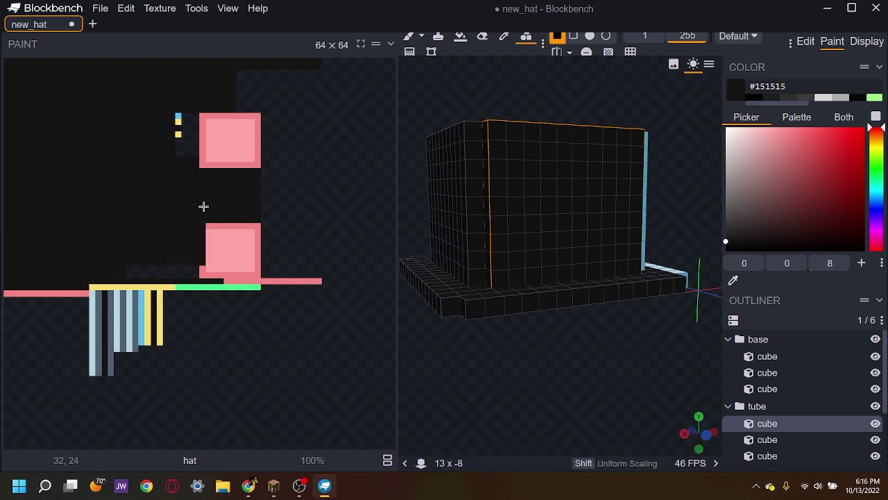
left_click_drag(202, 280, 258, 118)
left_click_drag(179, 135, 179, 109)
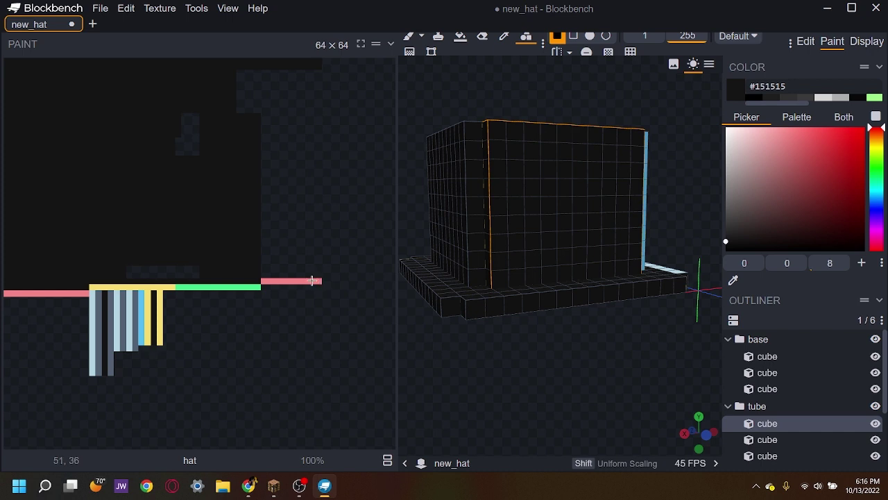
- Cover the thin horizontal strips and the vertical stripes below them in the texture with #151515 rectangles
left_click_drag(173, 283, 2, 297)
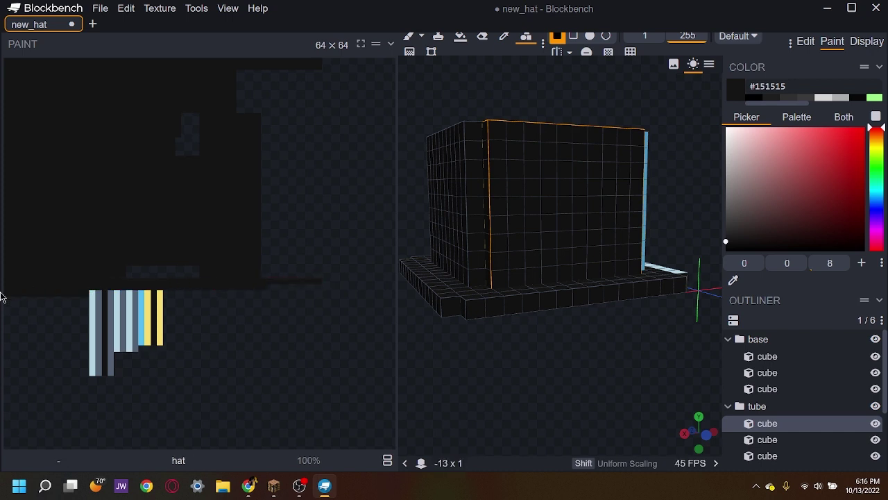
left_click_drag(104, 303, 161, 335)
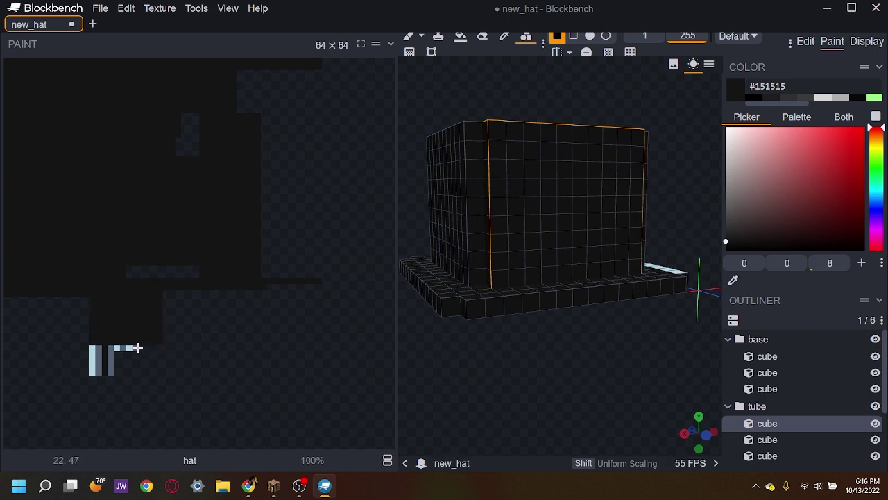